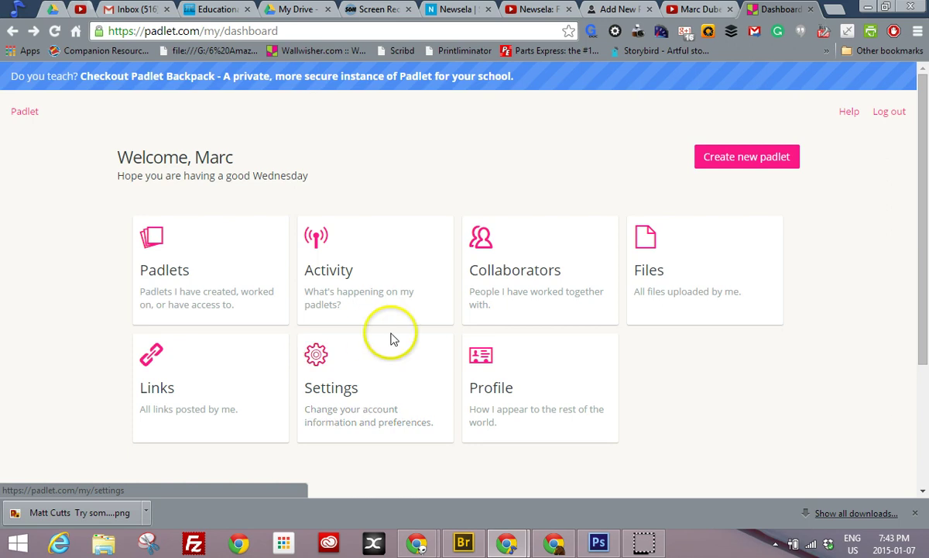
# Step: Create a new padlet with the yellow checklist note portrait and the title "What is the meaning of this text?"
pyautogui.click(752, 164)
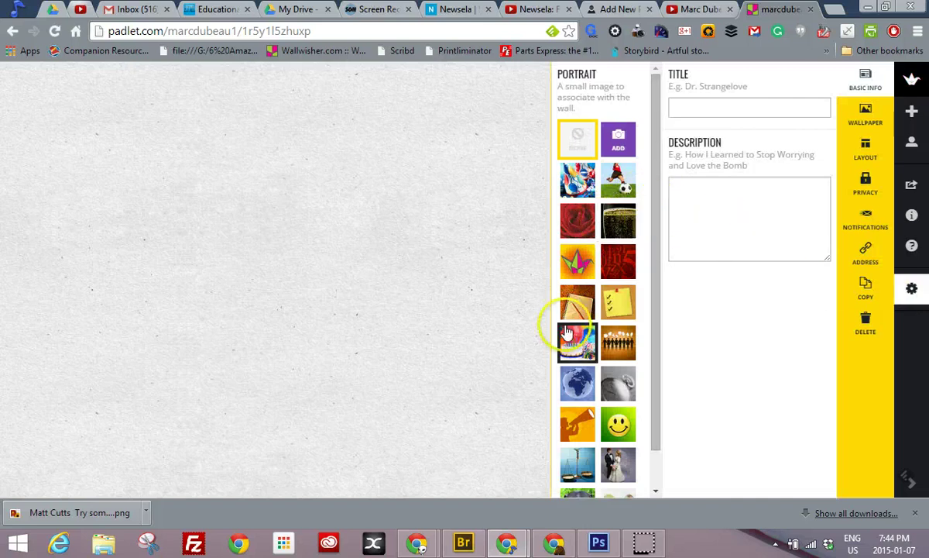
pyautogui.click(608, 314)
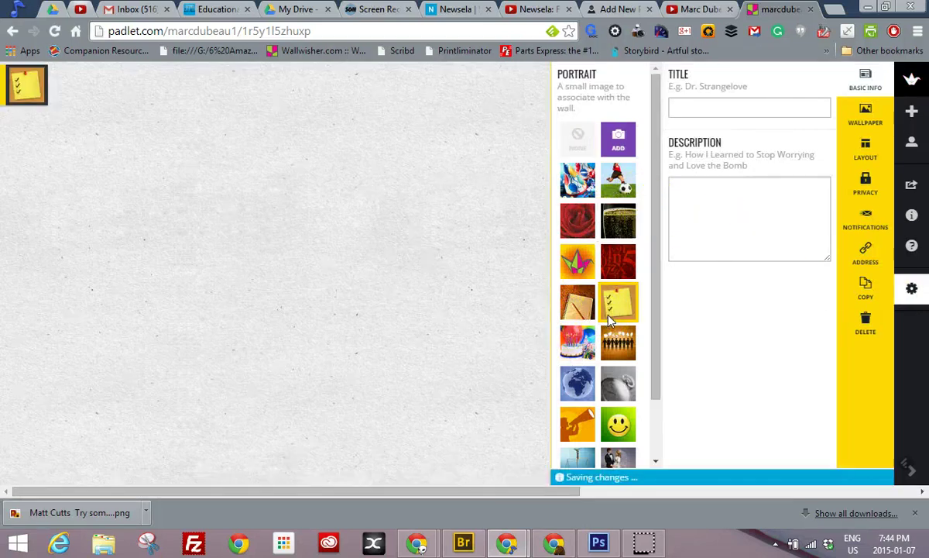
pyautogui.click(700, 114)
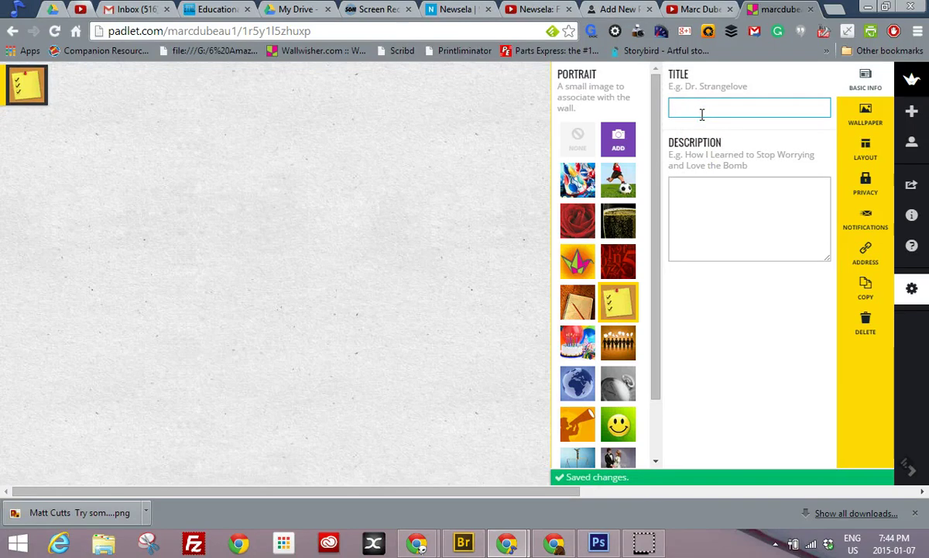
pyautogui.write('What is the ')
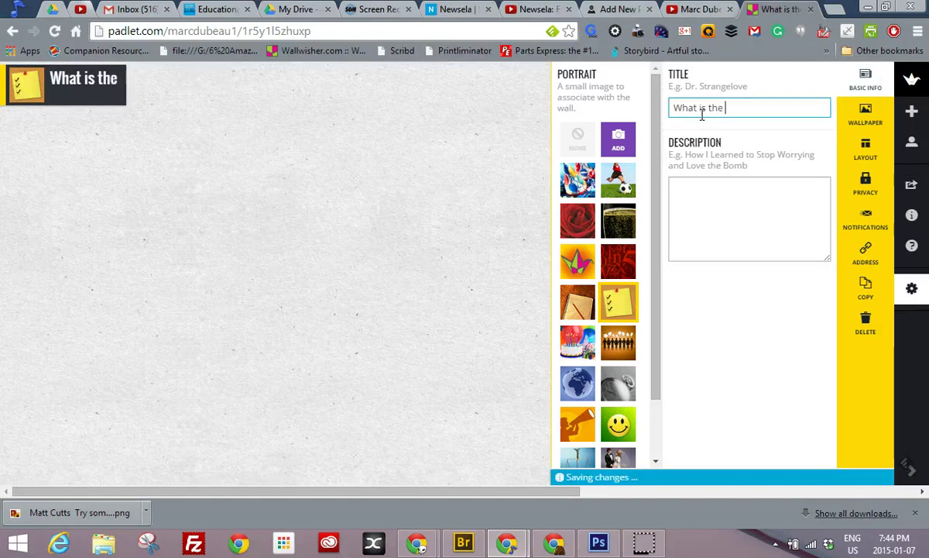
pyautogui.write('meaning of thi')
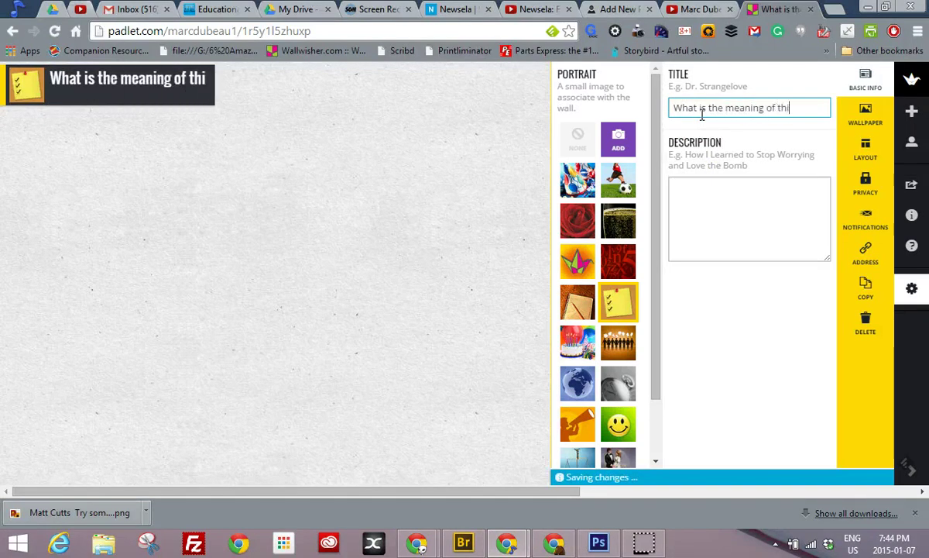
pyautogui.write('s text?')
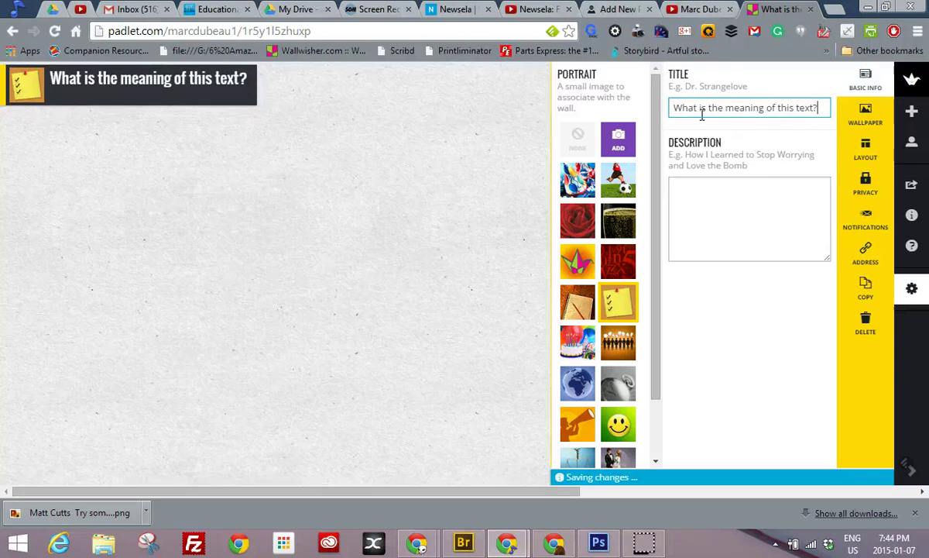
pyautogui.click(698, 199)
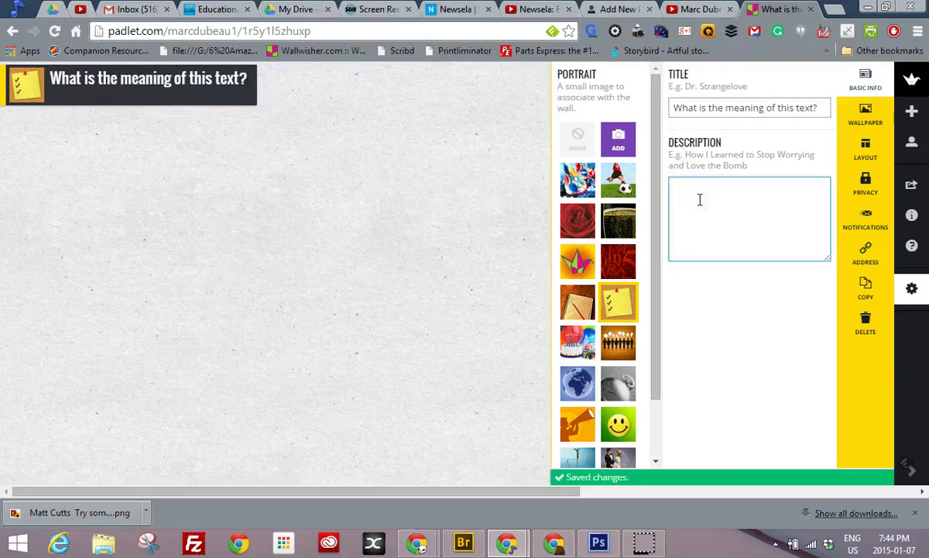
pyautogui.click(706, 200)
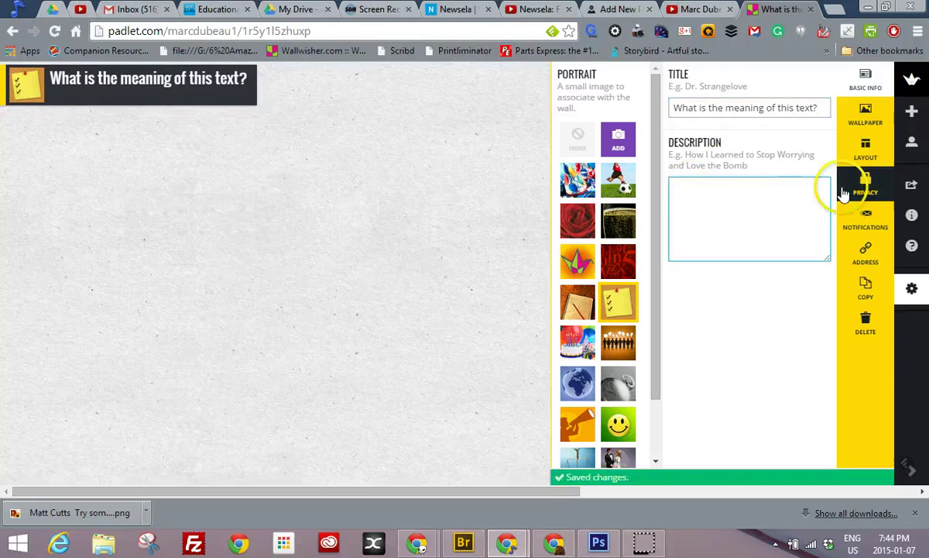
# Step: Set the wall's layout to Stream so posts are placed one below the other
pyautogui.click(874, 153)
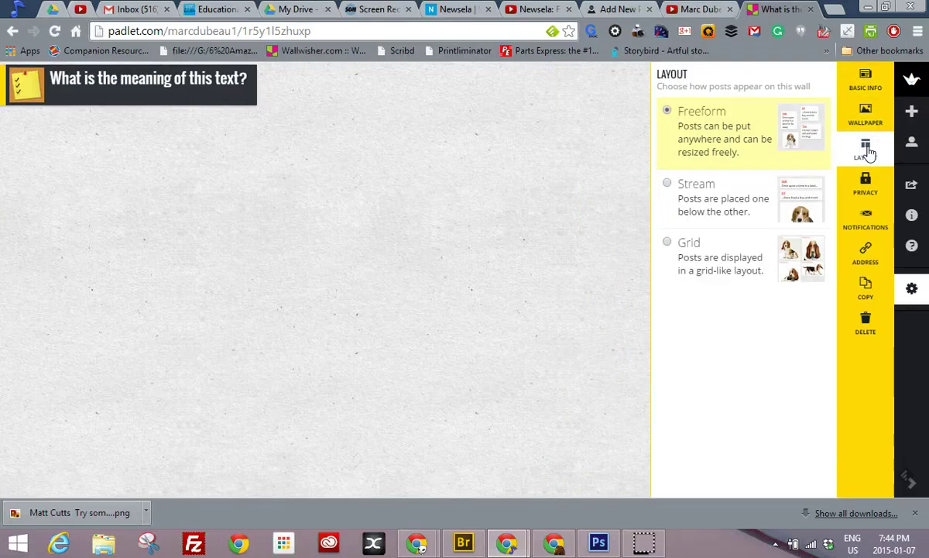
pyautogui.click(668, 185)
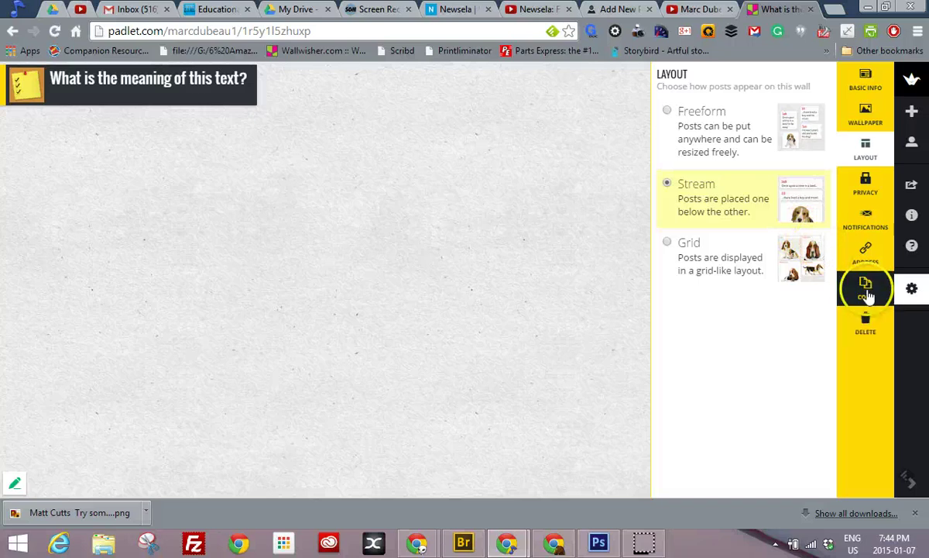
# Step: Give the wall a new padlet.com address ending in "jounalism"
pyautogui.click(867, 267)
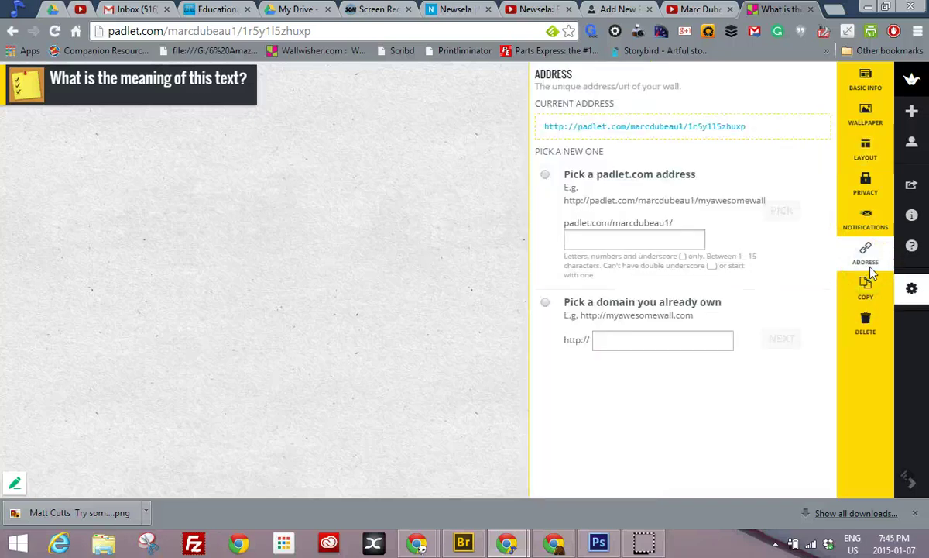
pyautogui.click(752, 135)
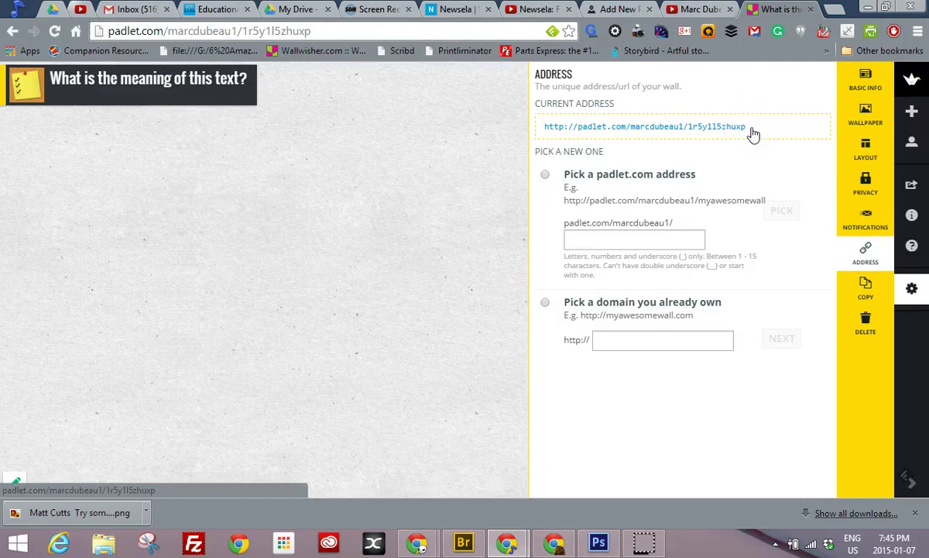
pyautogui.click(745, 134)
pyautogui.click(546, 175)
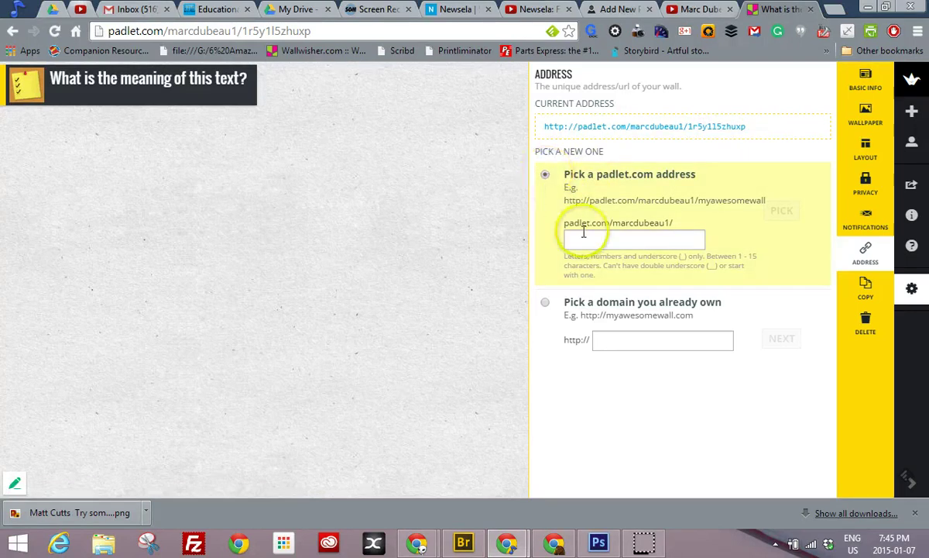
pyautogui.moveTo(576, 236); pyautogui.dragTo(658, 234)
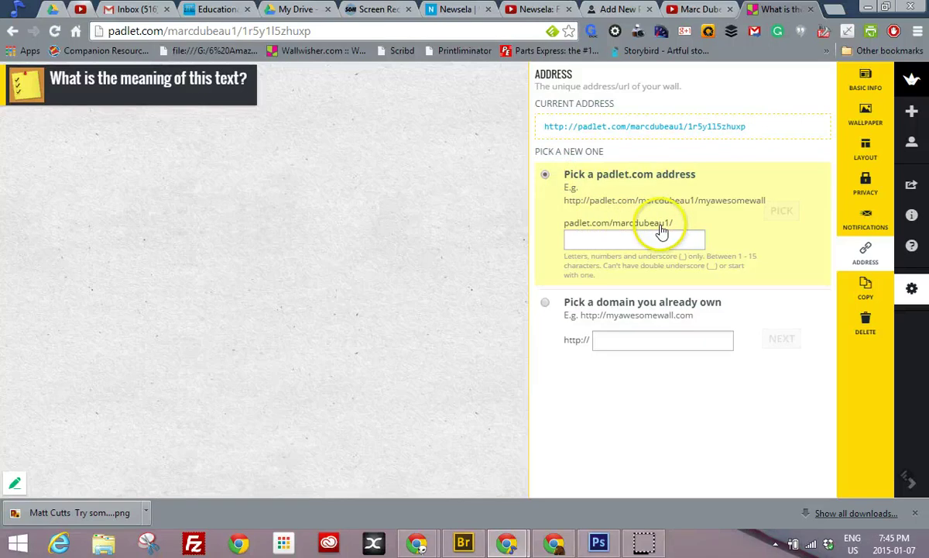
pyautogui.click(644, 236)
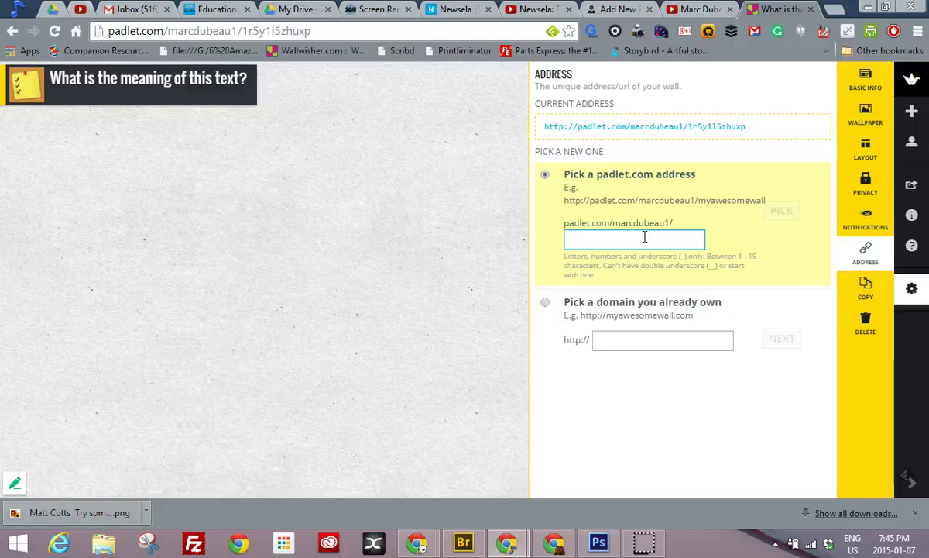
pyautogui.write('jounal')
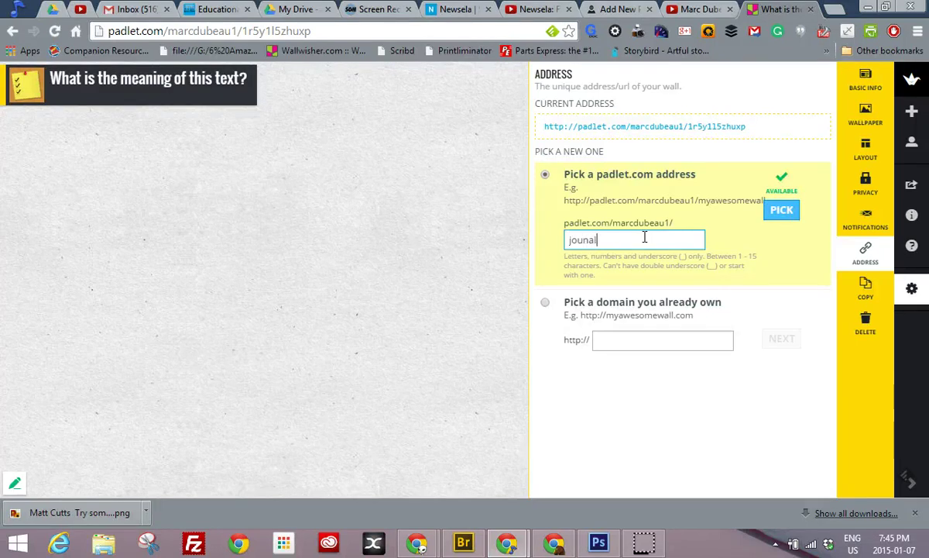
pyautogui.write('ism')
pyautogui.write('1')
pyautogui.click(774, 211)
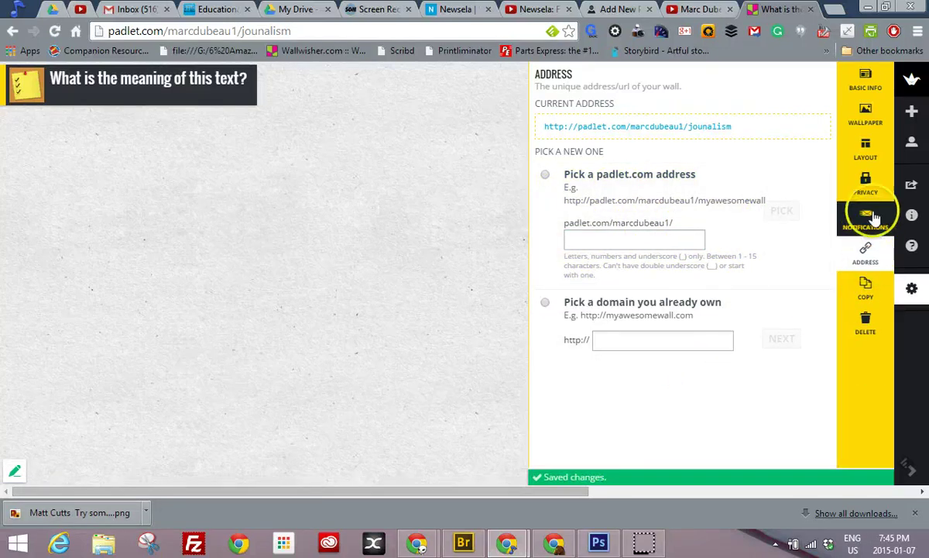
# Step: Apply the Wood wallpaper to the wall, and check the wall's address before closing the settings
pyautogui.click(870, 117)
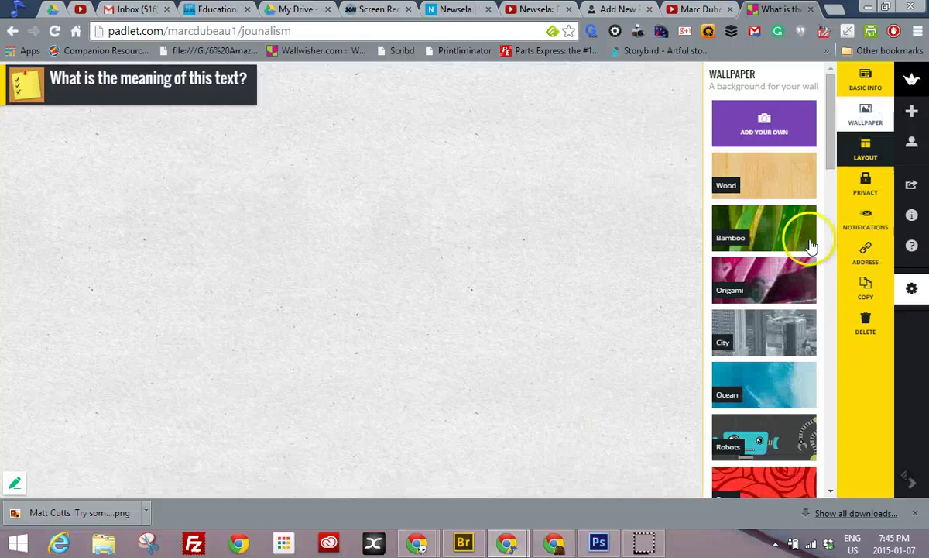
pyautogui.click(780, 165)
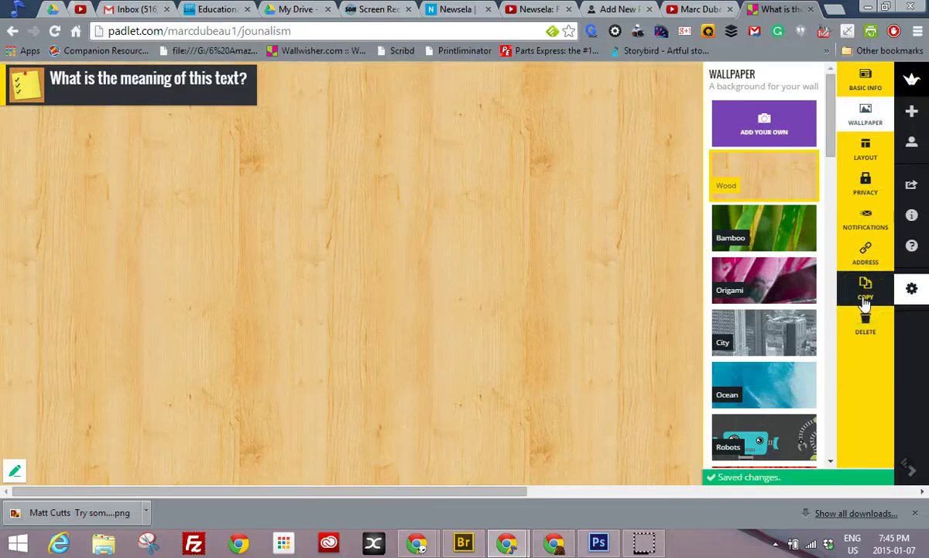
pyautogui.click(865, 267)
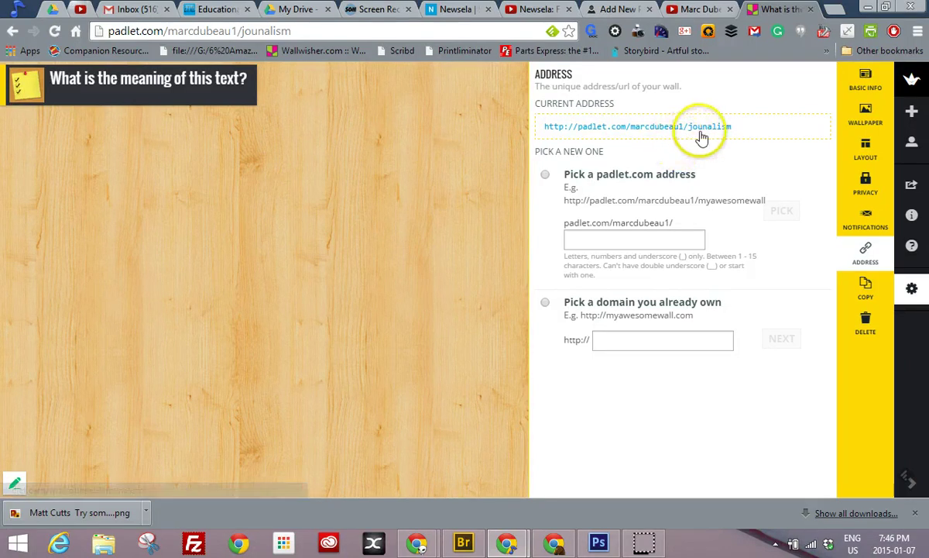
pyautogui.click(313, 188)
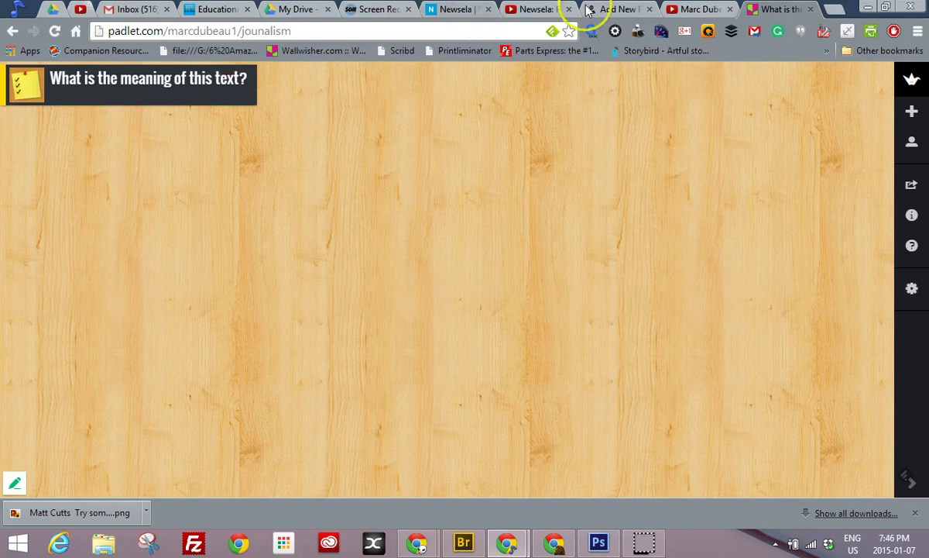
# Step: Load google.ca in the browser tab showing the Essay Map article and search Google Images for "butterfly"
pyautogui.click(216, 9)
pyautogui.click(205, 31)
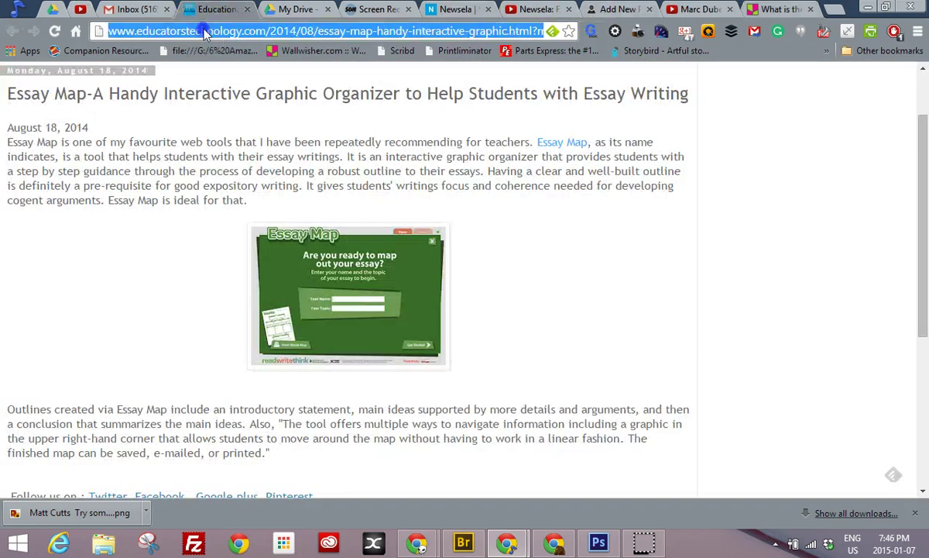
pyautogui.write('google.ca')
pyautogui.press('Return')
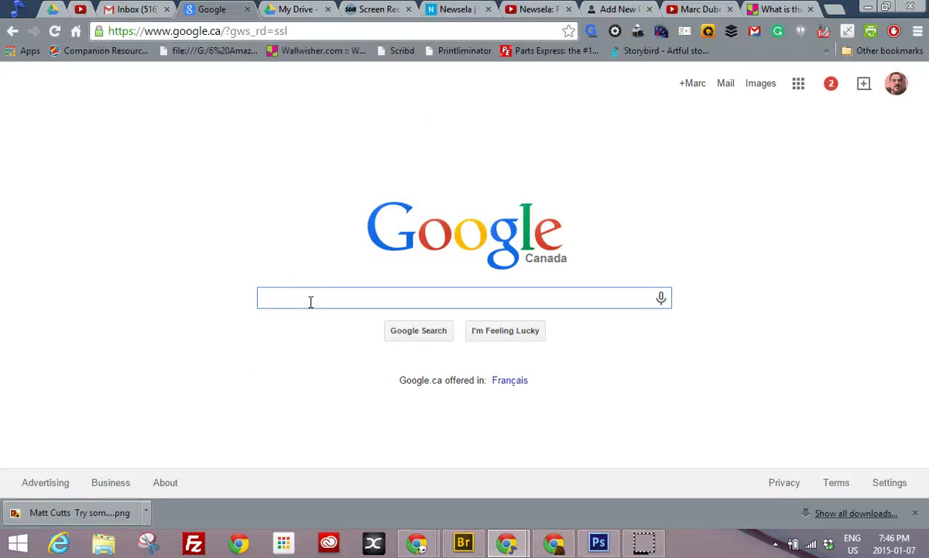
pyautogui.write('bu')
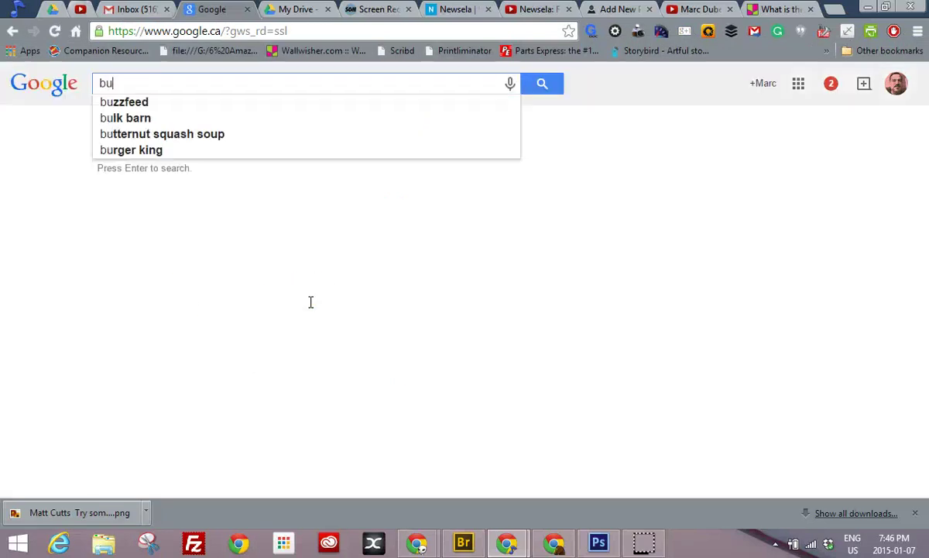
pyautogui.write('tterfly')
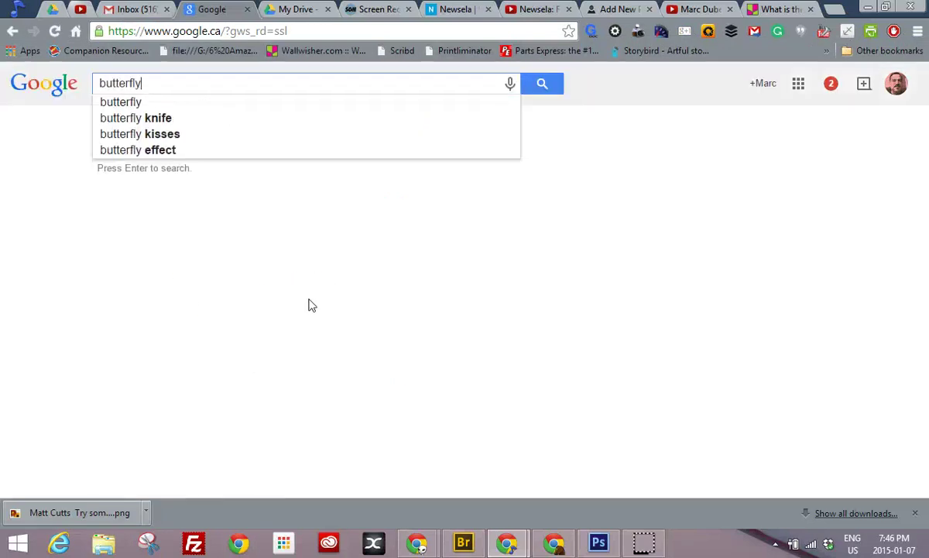
pyautogui.press('Return')
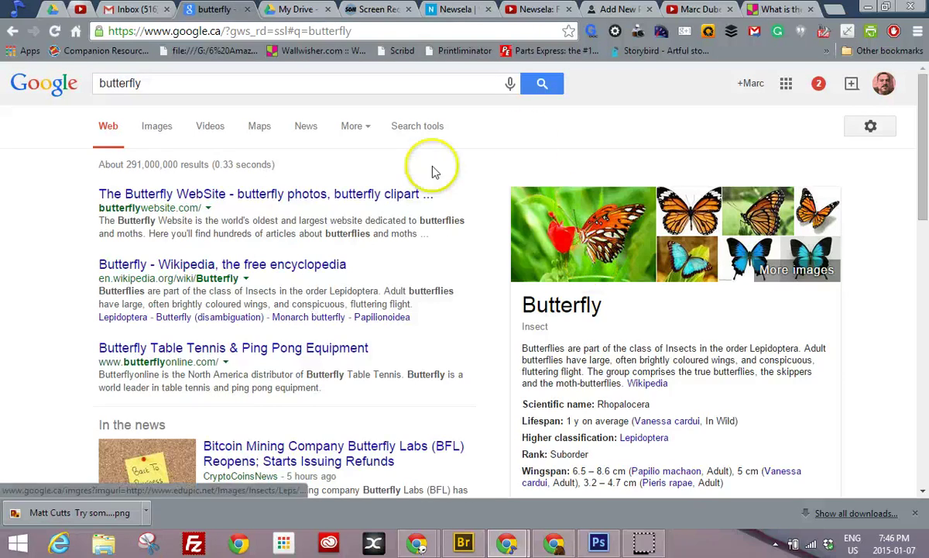
pyautogui.click(149, 127)
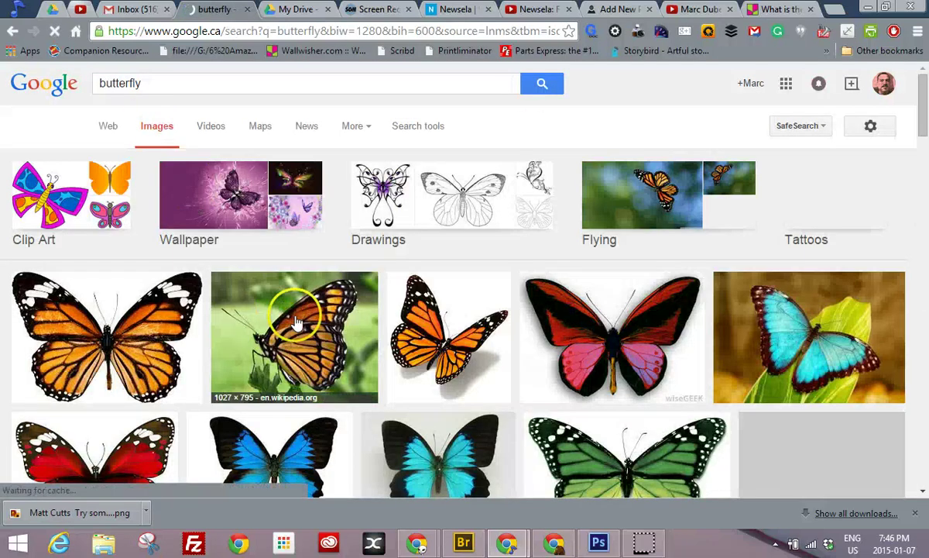
pyautogui.click(167, 325)
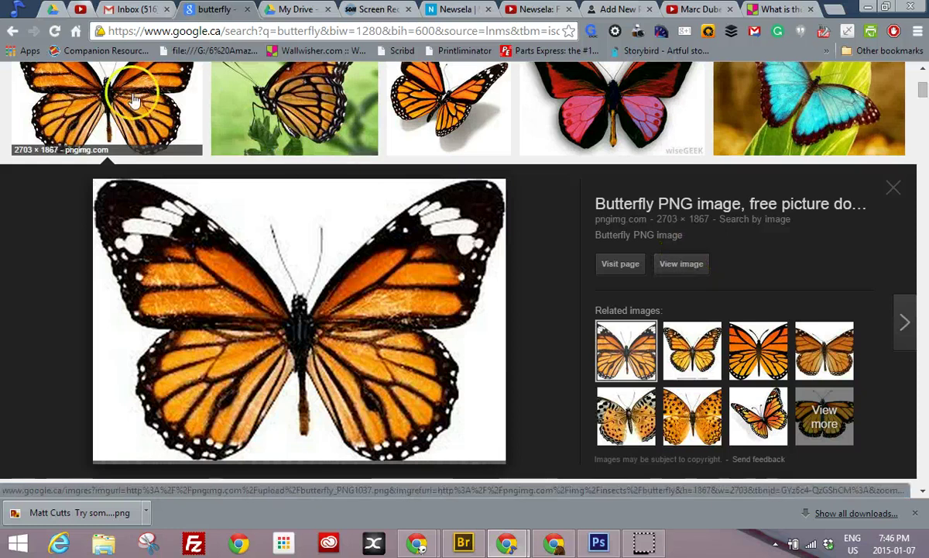
pyautogui.click(14, 31)
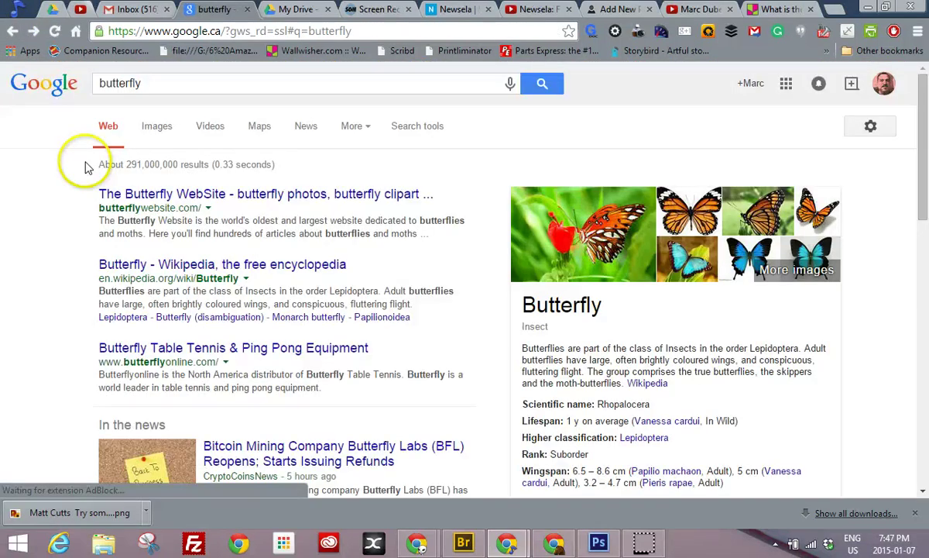
pyautogui.click(155, 124)
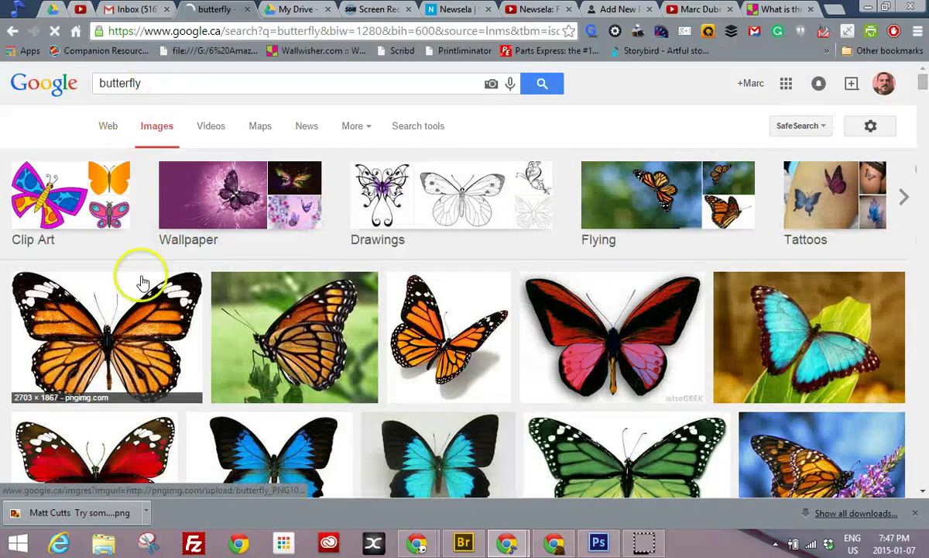
# Step: Copy the image URL of the first orange butterfly from pngimg.com in the image results
pyautogui.rightClick(127, 316)
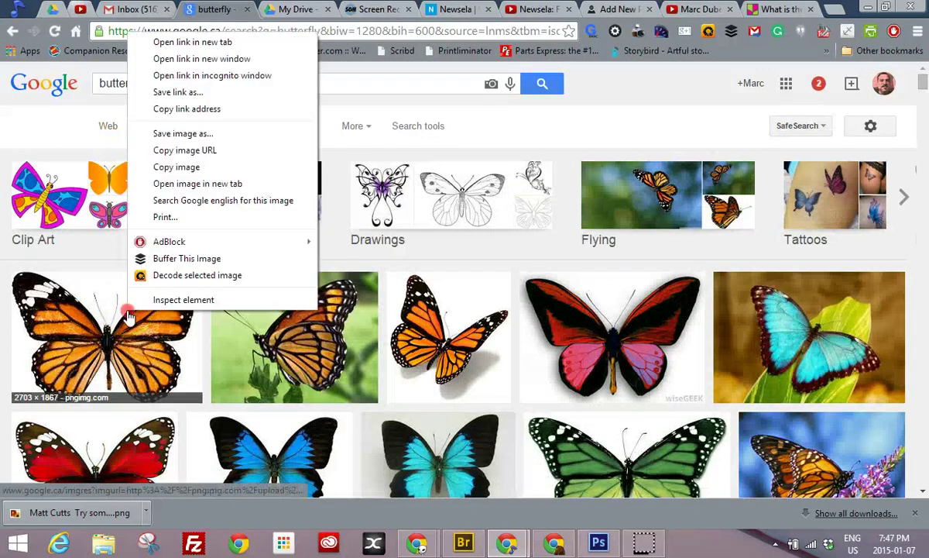
pyautogui.click(200, 152)
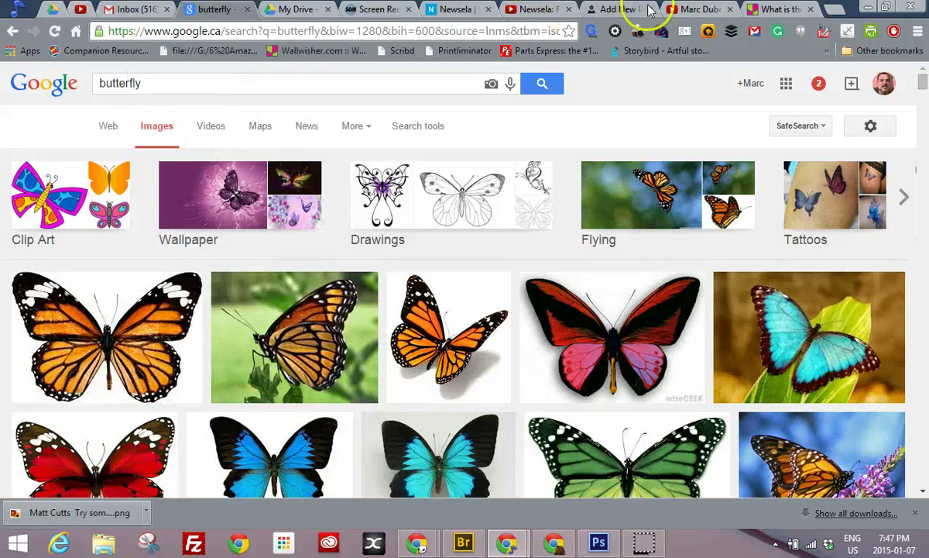
# Step: Return to the padlet wall and start a new post on its empty wood background
pyautogui.click(750, 11)
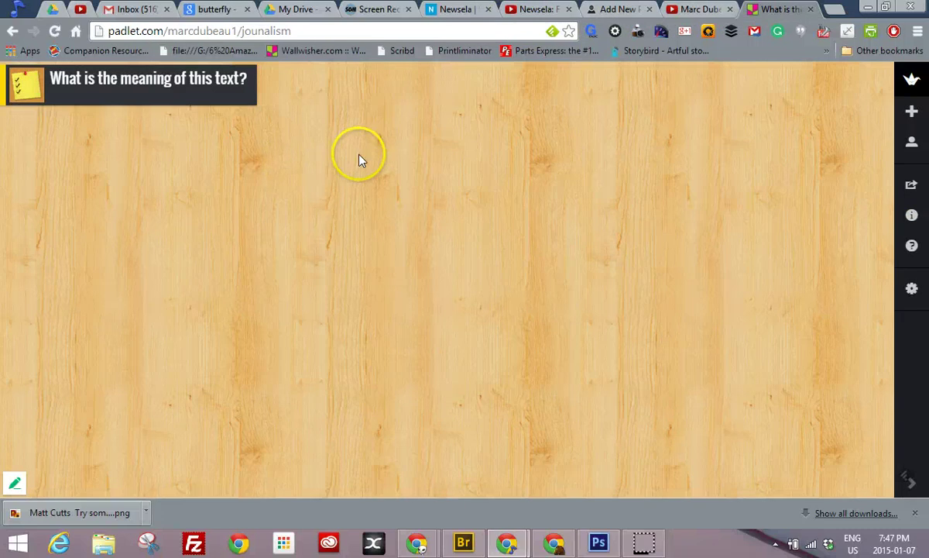
pyautogui.doubleClick(291, 167)
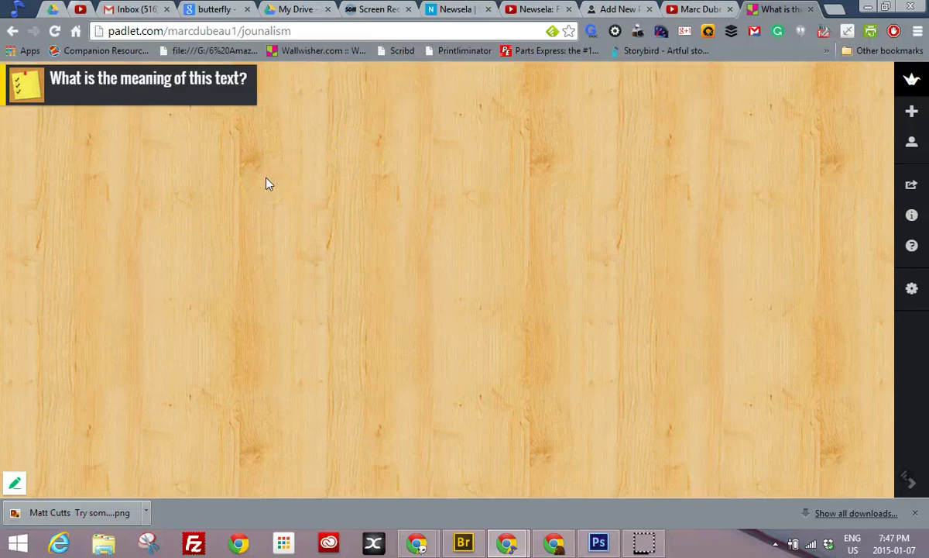